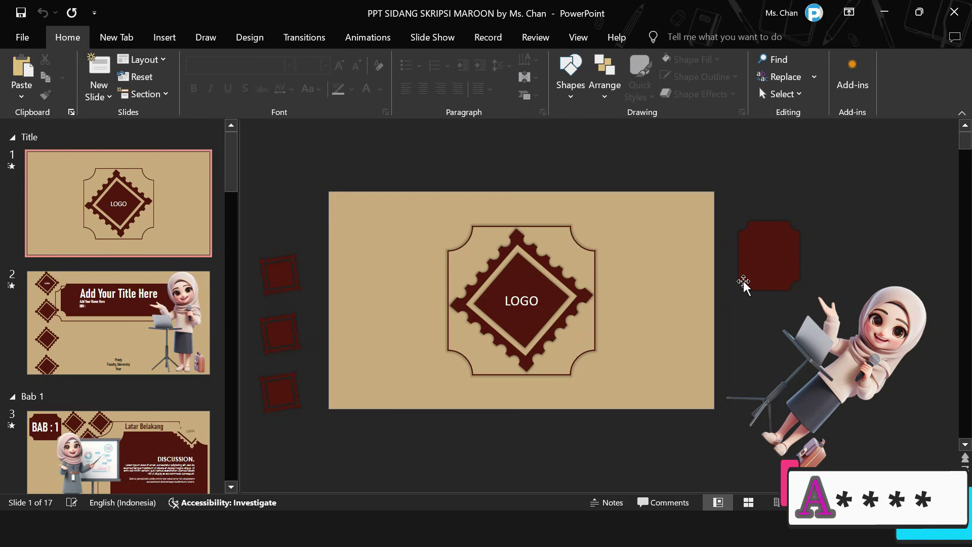
With the title slide's LOGO graphic selected, browse down through the Insert Icons library.
click(573, 281)
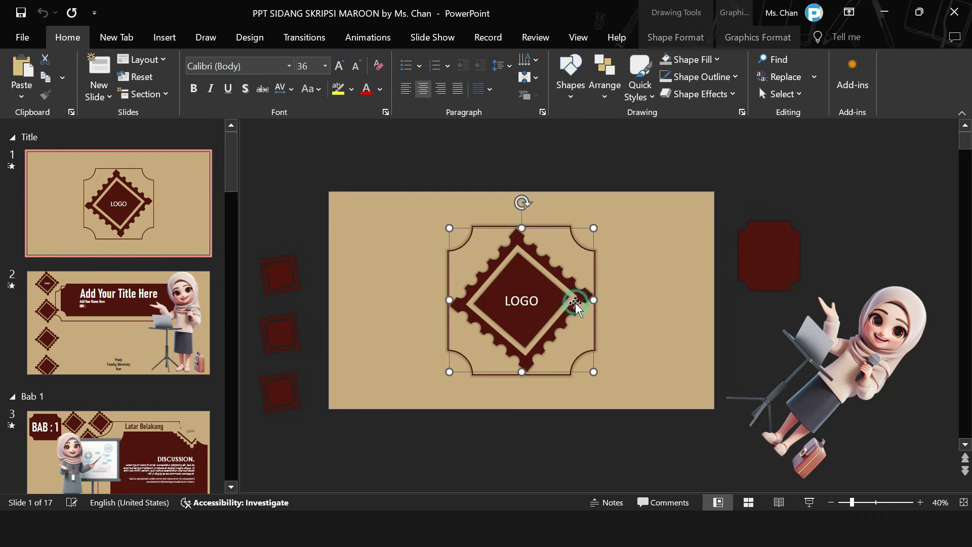
click(167, 38)
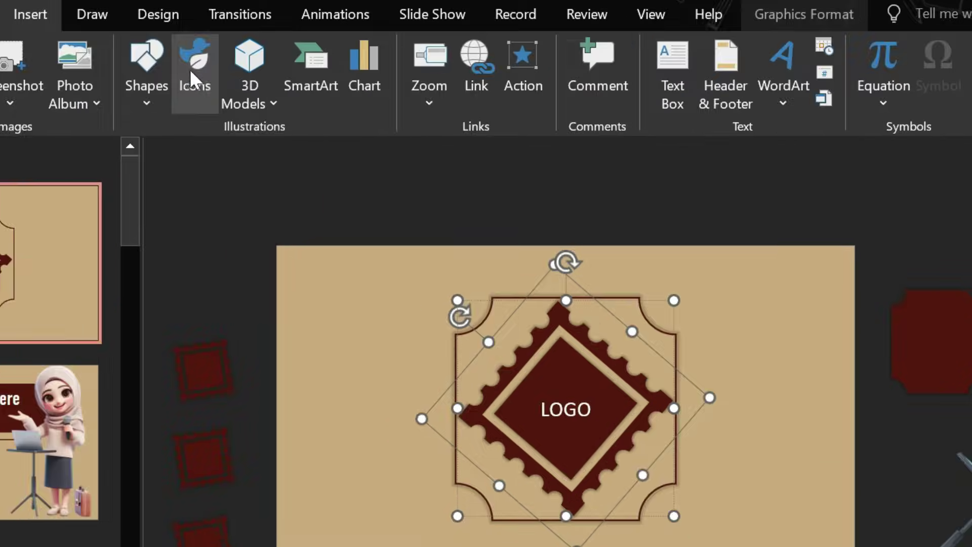
click(274, 70)
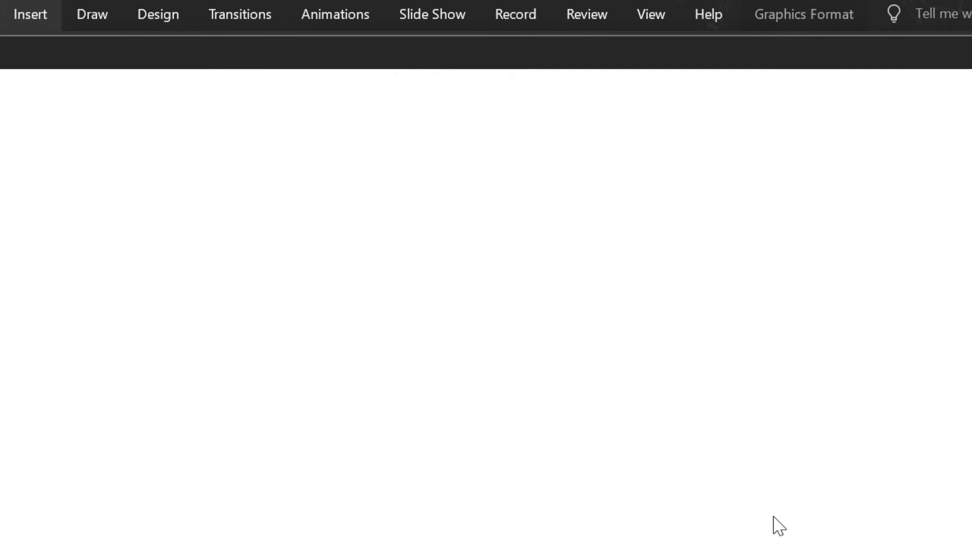
scroll(574, 488, down, 5)
scroll(560, 487, down, 4)
scroll(560, 488, down, 1)
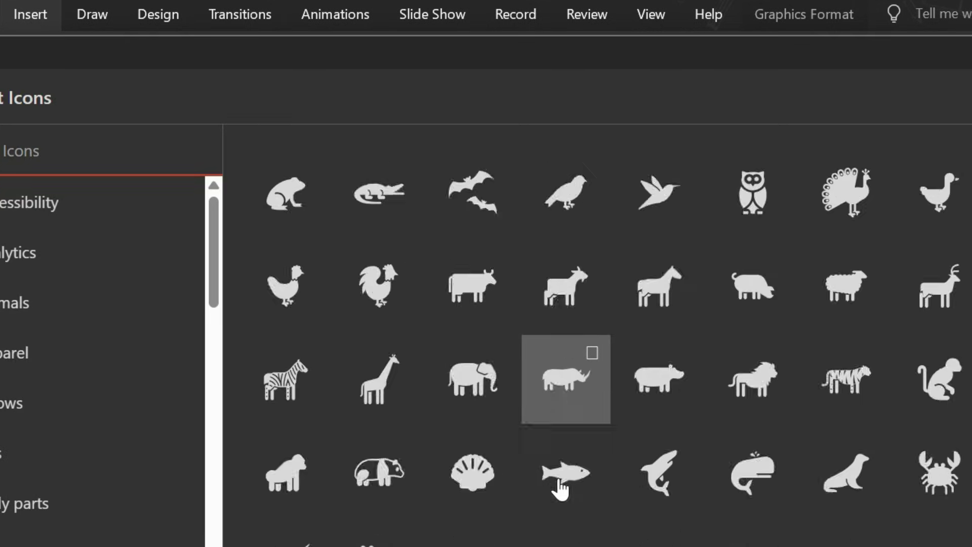
scroll(559, 488, down, 3)
scroll(559, 488, down, 4)
scroll(560, 488, down, 3)
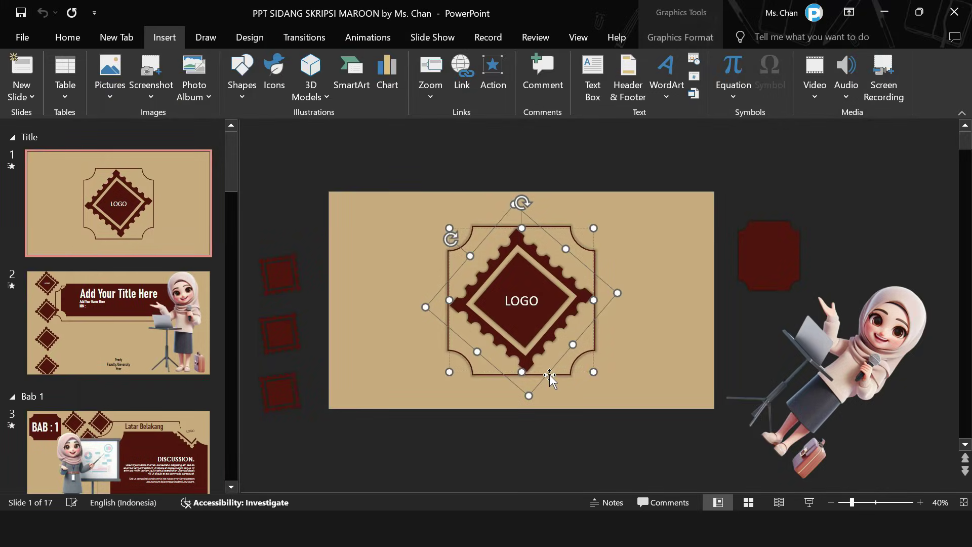
Select the LOGO text, then the whole LOGO graphic, then the presenter character picture.
click(534, 300)
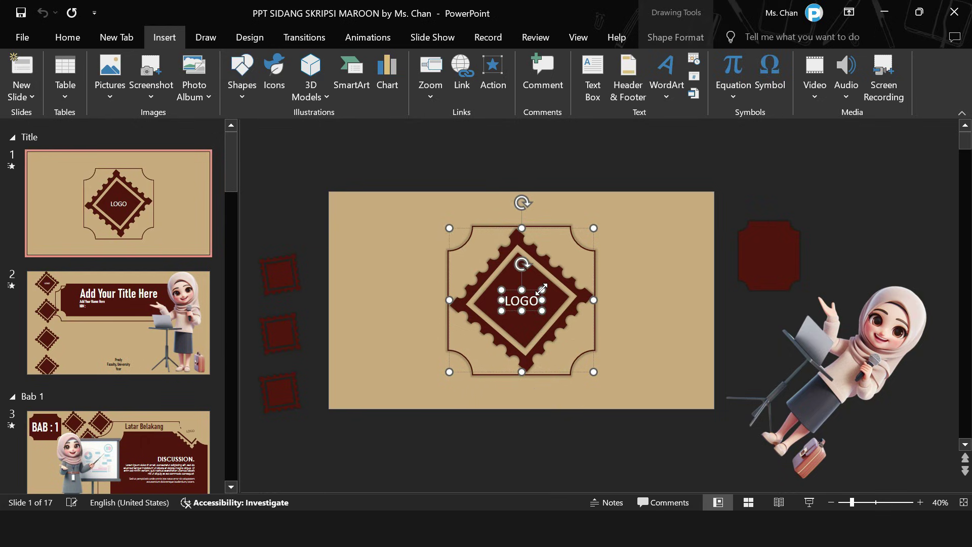
click(542, 290)
click(596, 353)
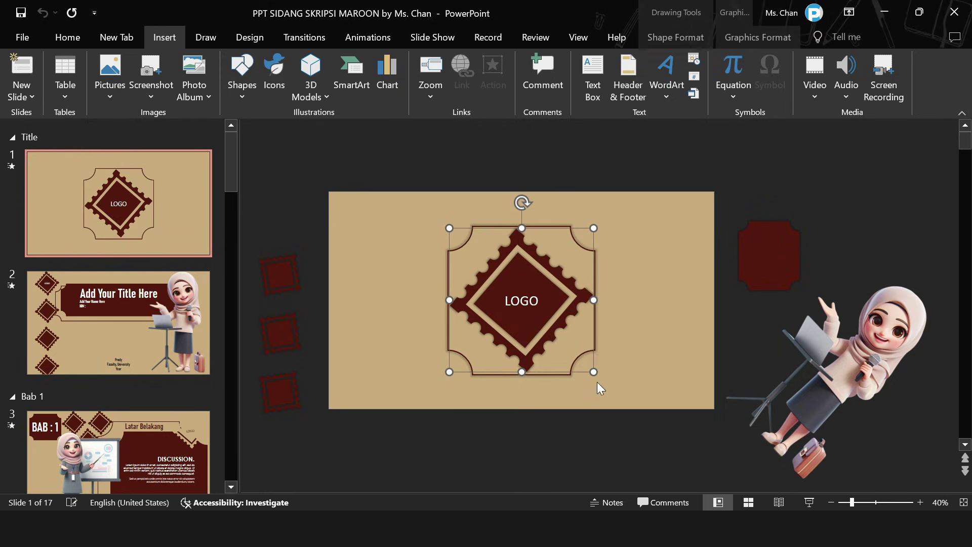
click(867, 337)
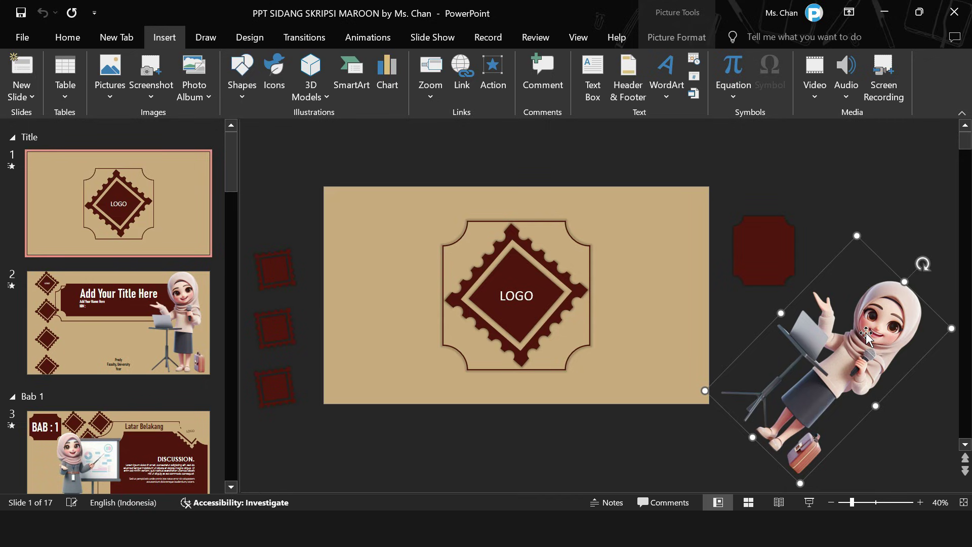
On slide 2, check the Add Your Title Here title, maroon banner and Prody/Faculty text, then go to slide 3.
click(139, 318)
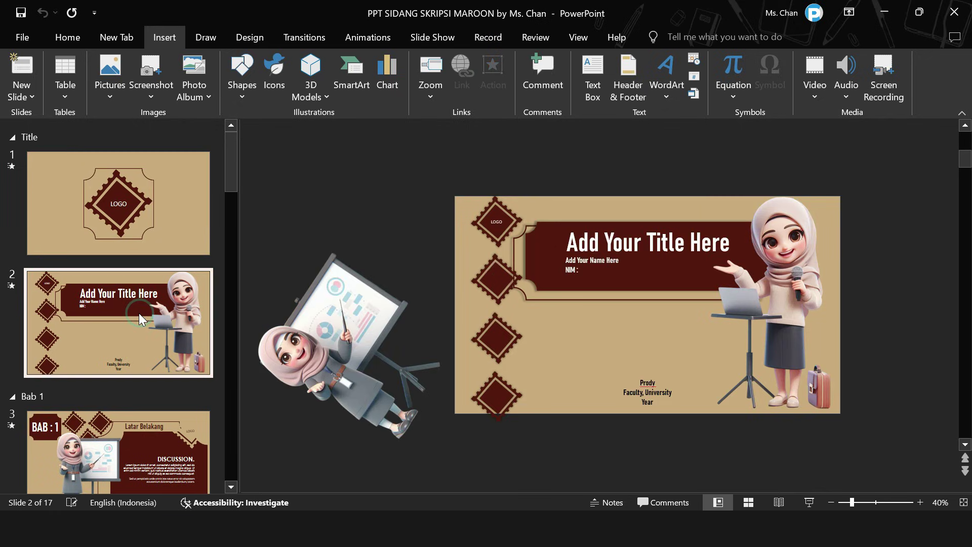
click(655, 253)
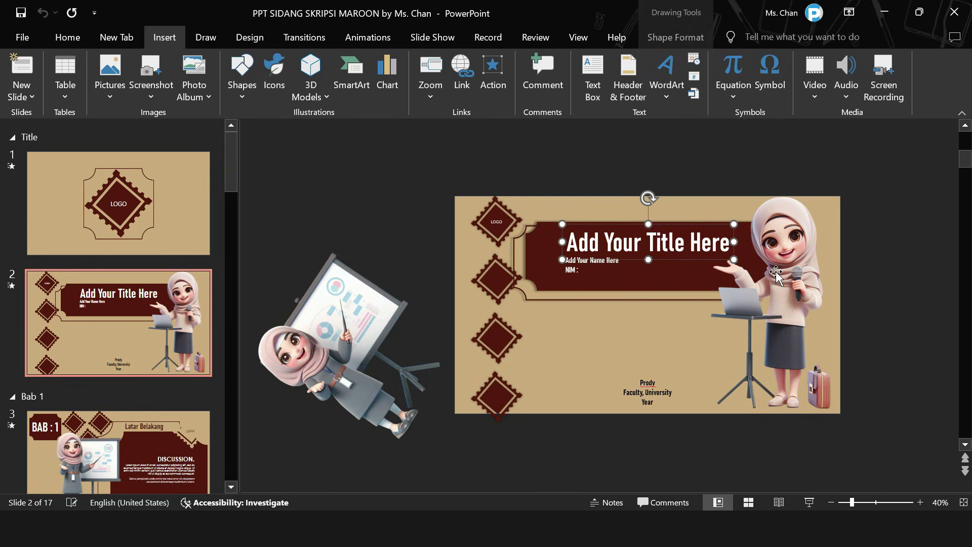
click(656, 284)
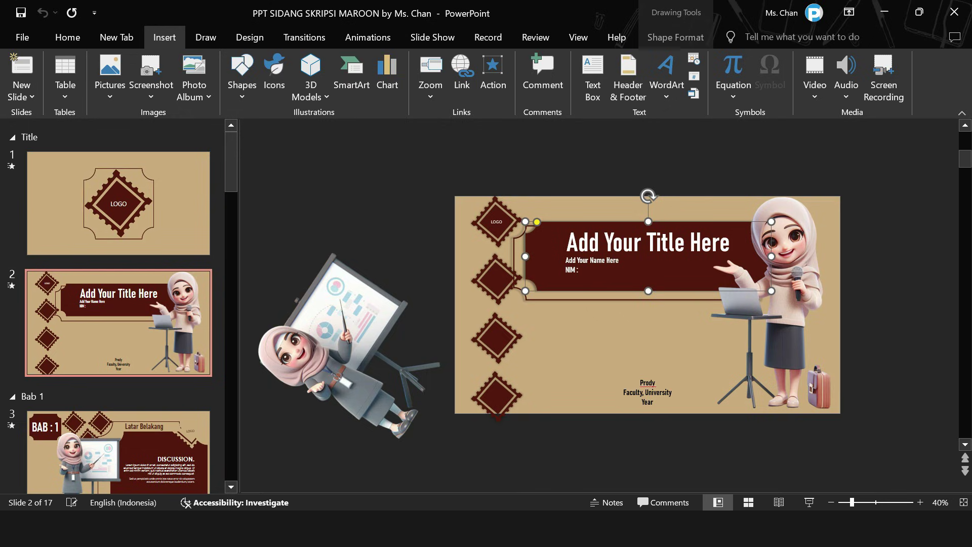
click(672, 379)
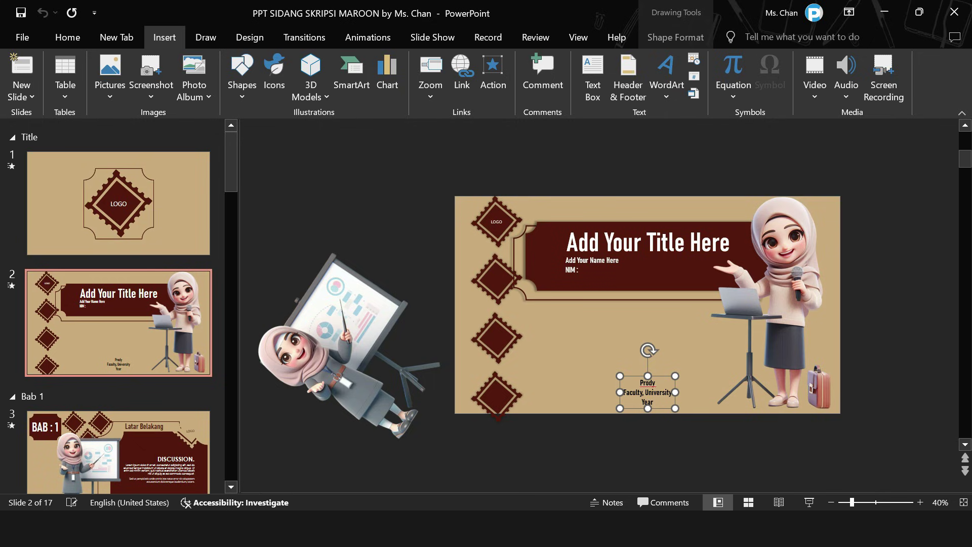
scroll(126, 303, down, 3)
click(127, 302)
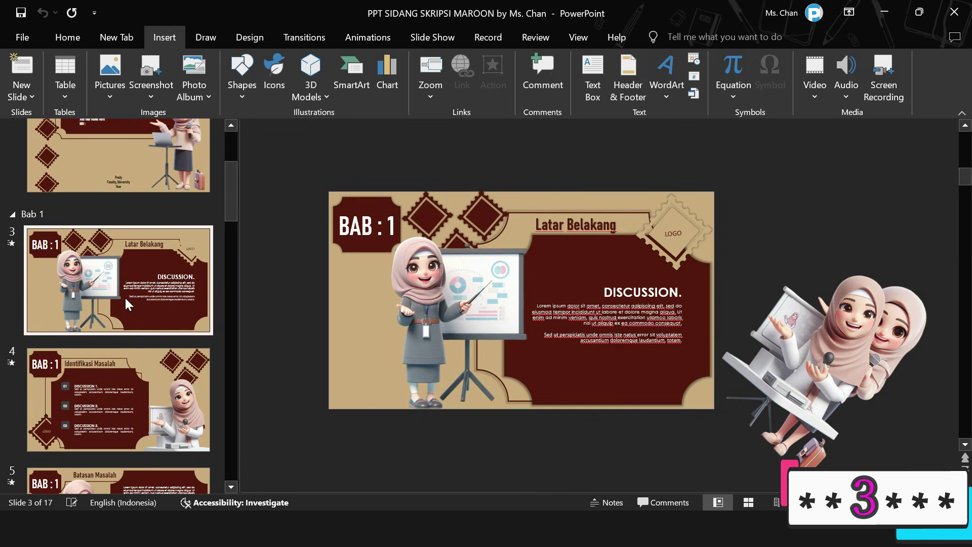
Move through slide 4 to slide 5, Batasan Masalah, and check its title, Lorem ipsum and DATA 2 text.
click(139, 296)
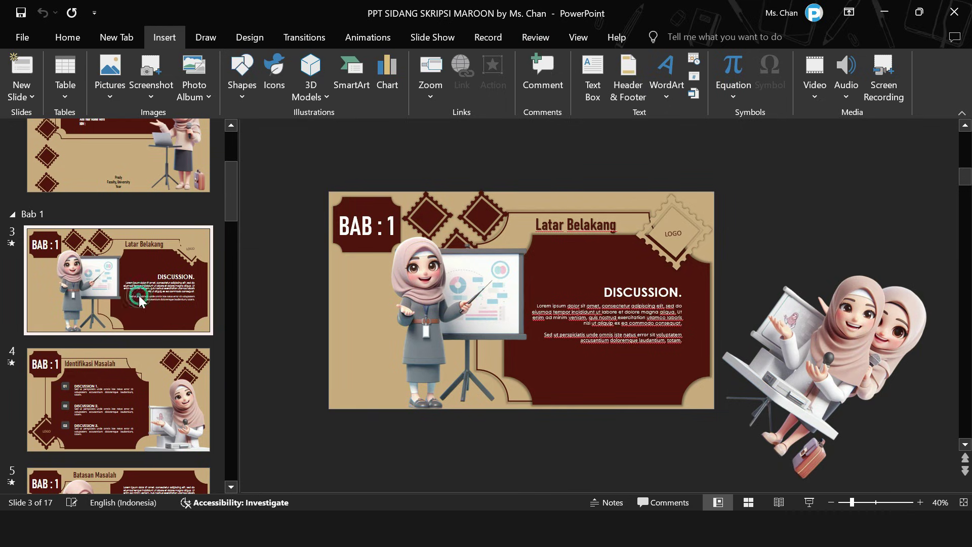
click(131, 429)
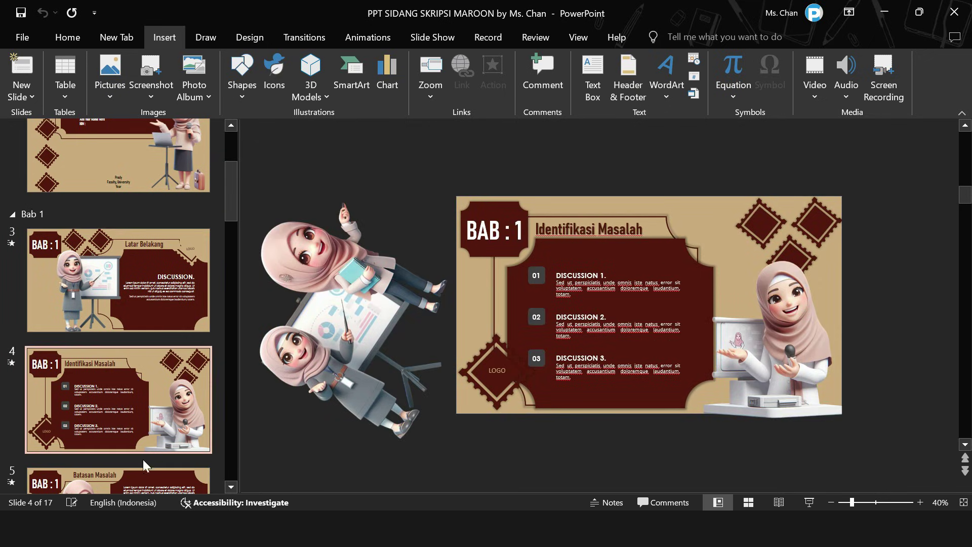
click(161, 482)
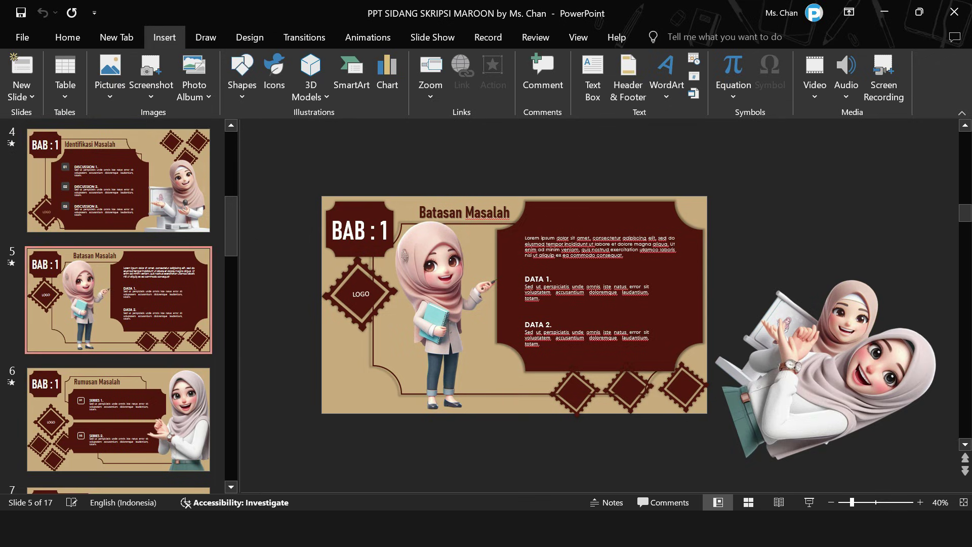
click(464, 211)
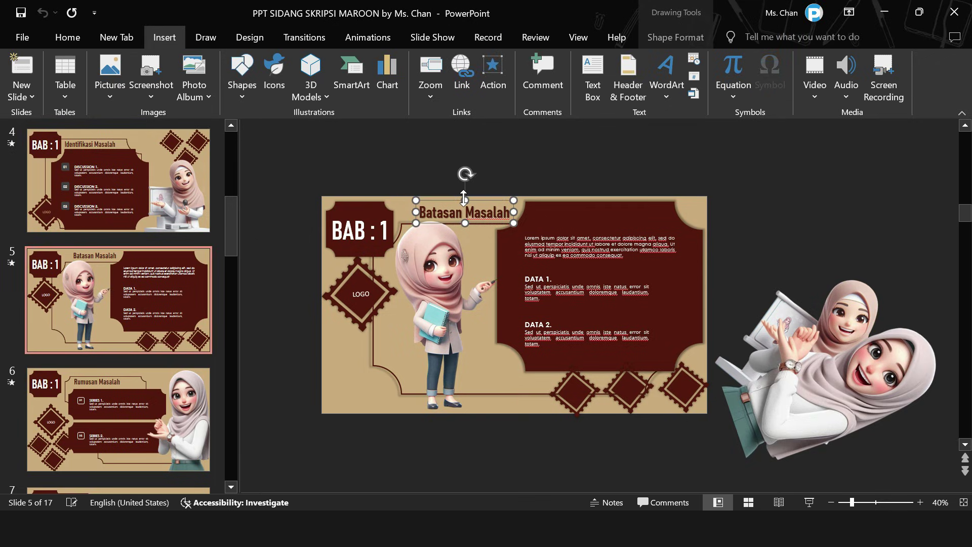
click(575, 243)
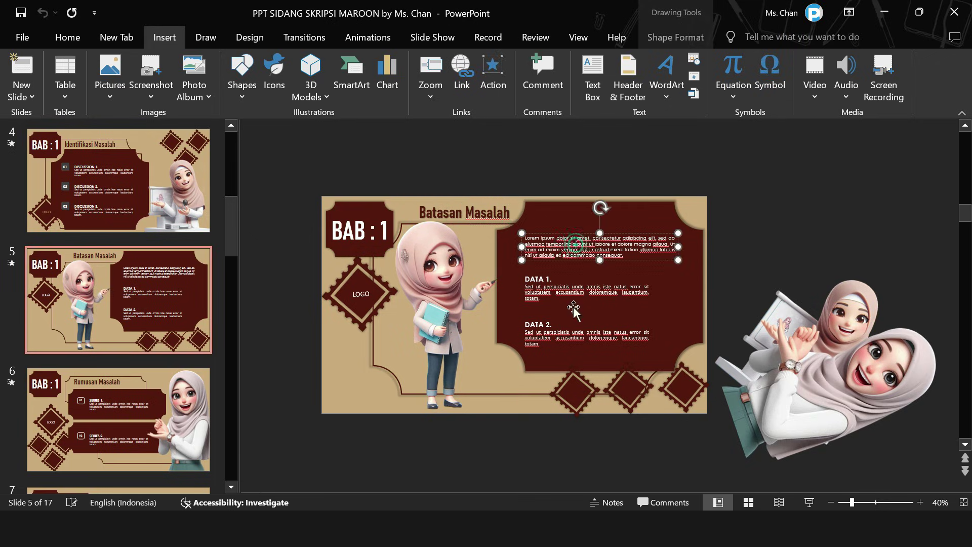
click(572, 340)
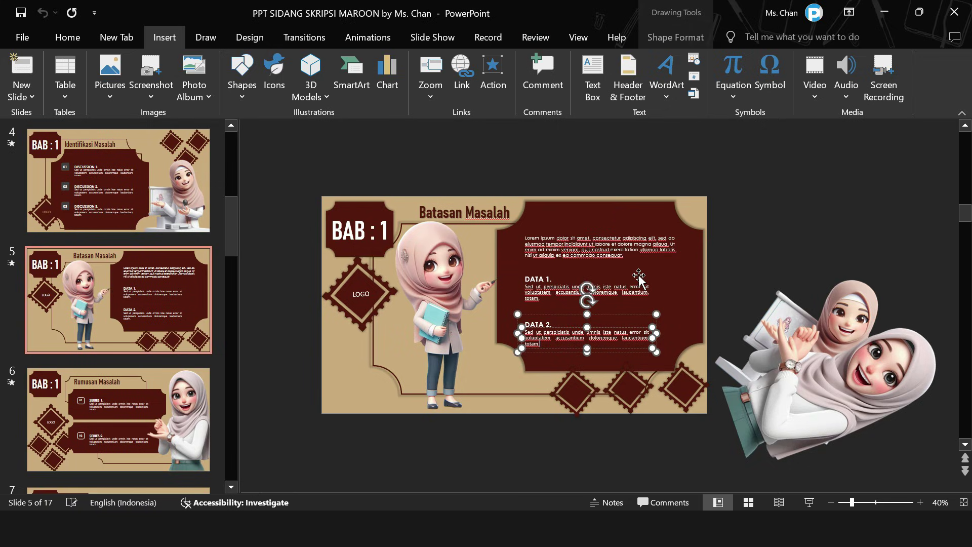
click(506, 213)
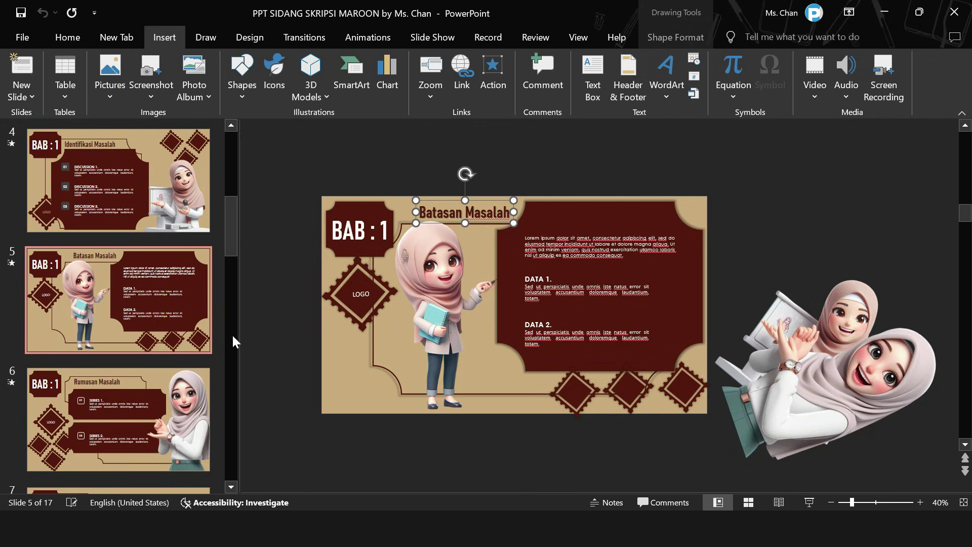
Revisit slide 4, then return to slide 5 and select the Batasan Masalah title for editing.
click(120, 214)
click(123, 280)
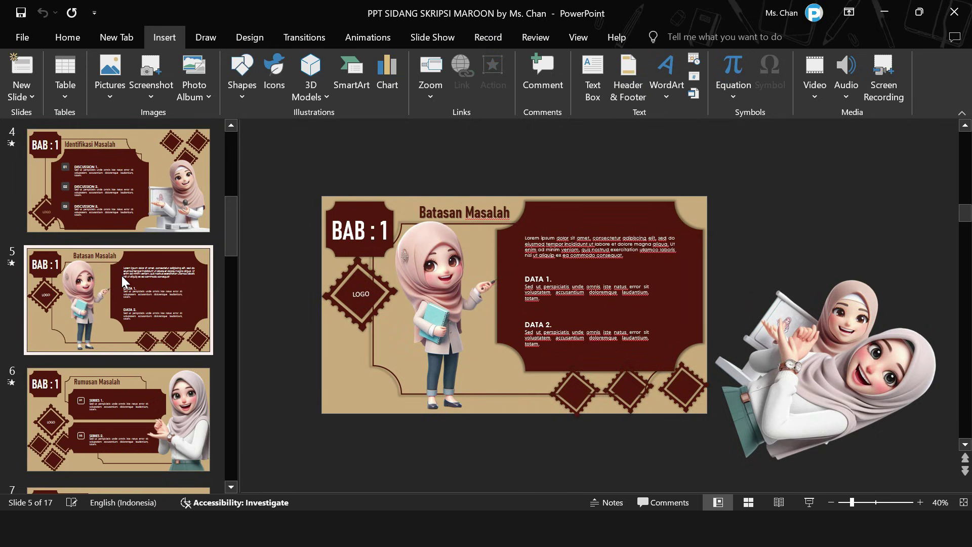
click(71, 38)
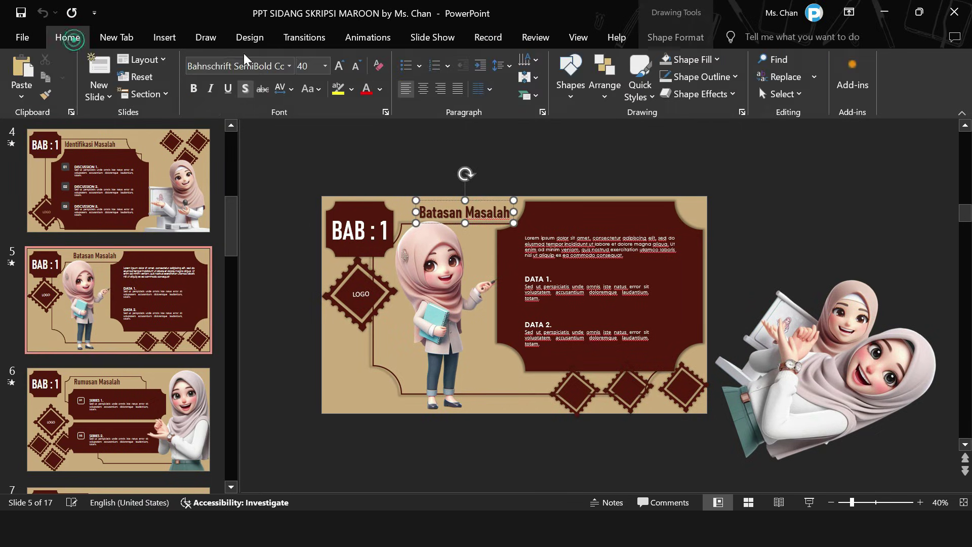
click(501, 211)
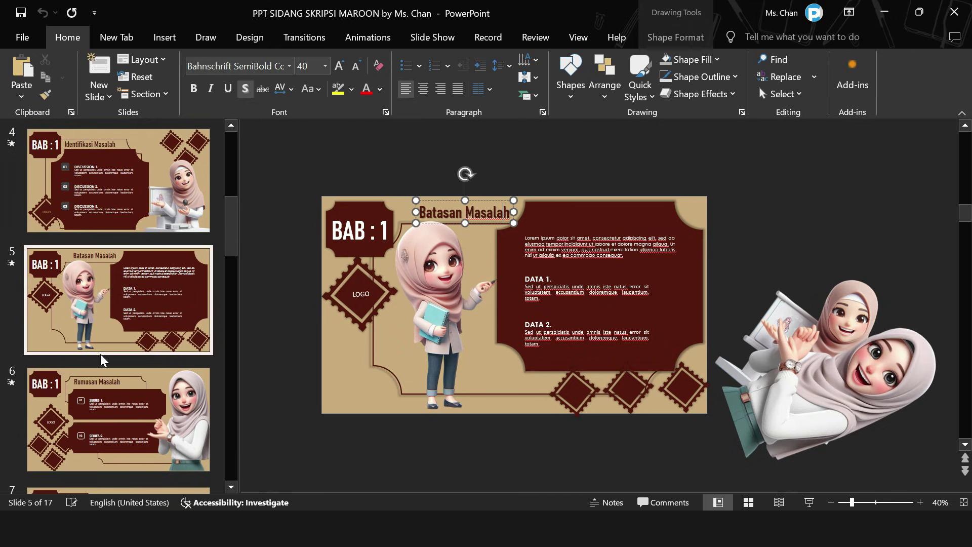
click(472, 213)
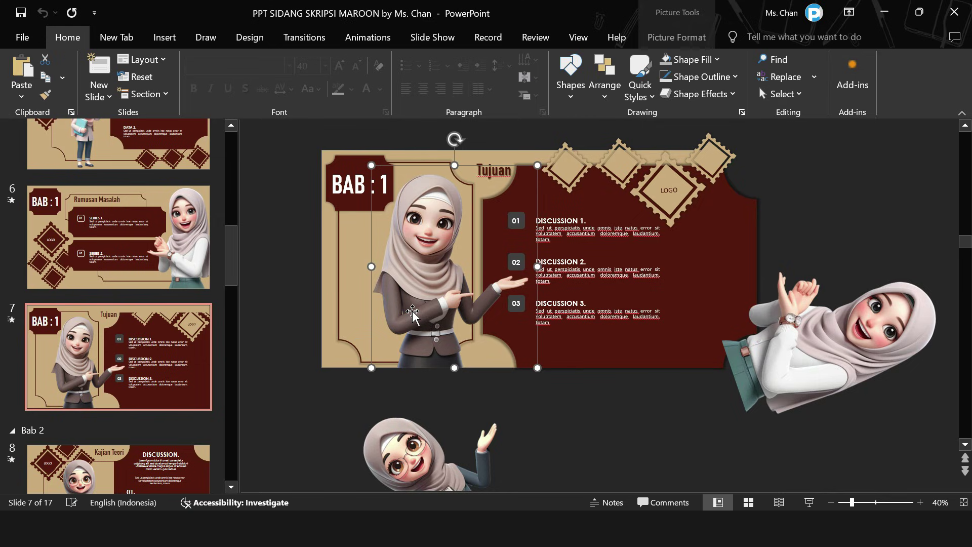
Scroll down to the Tujuan slide and select its character picture.
scroll(112, 441, down, 2)
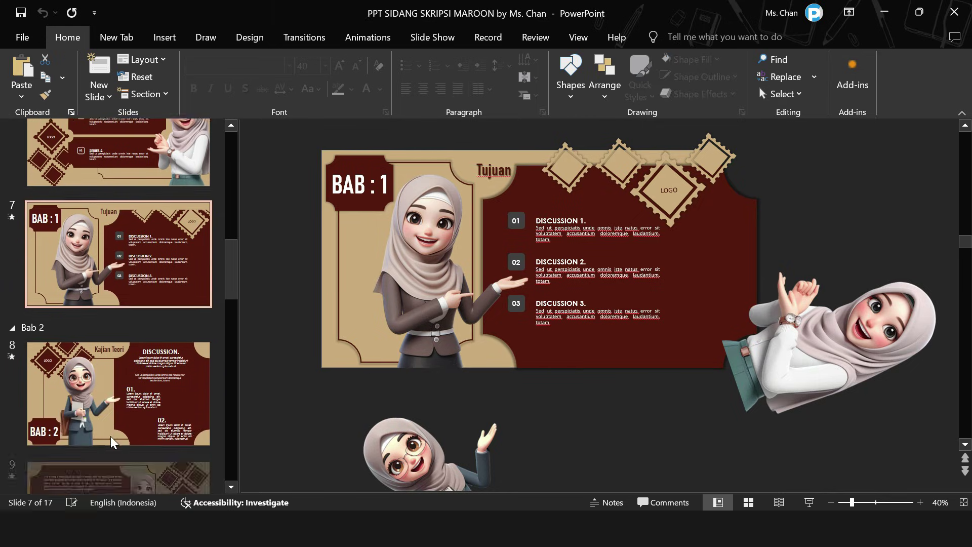
scroll(111, 441, down, 1)
click(430, 273)
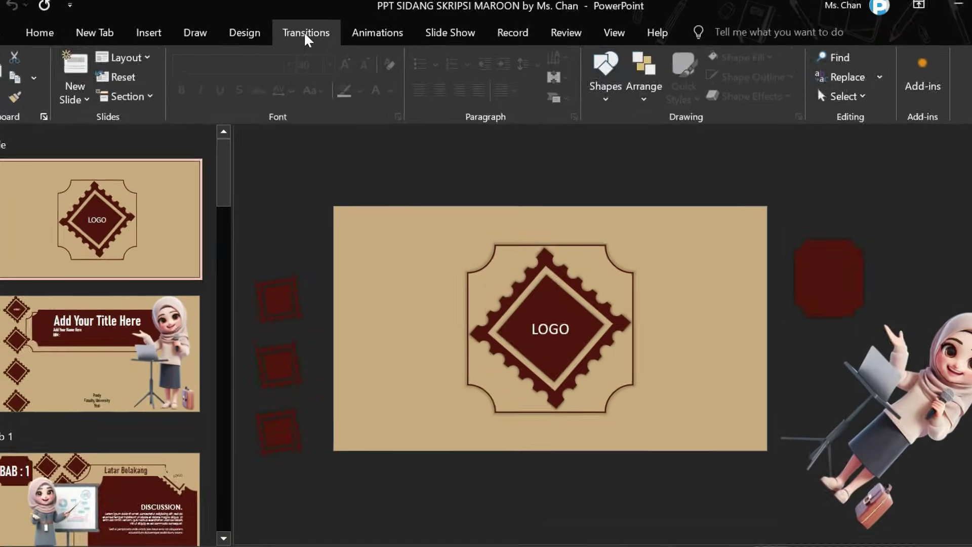
Check the Morph transition and the Advance Slide After timing for the title slide.
click(306, 40)
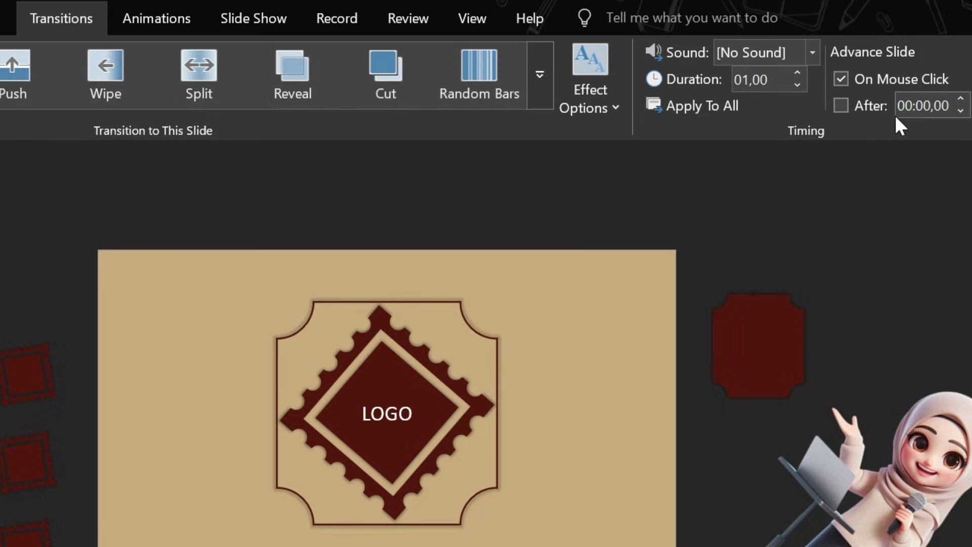
click(942, 106)
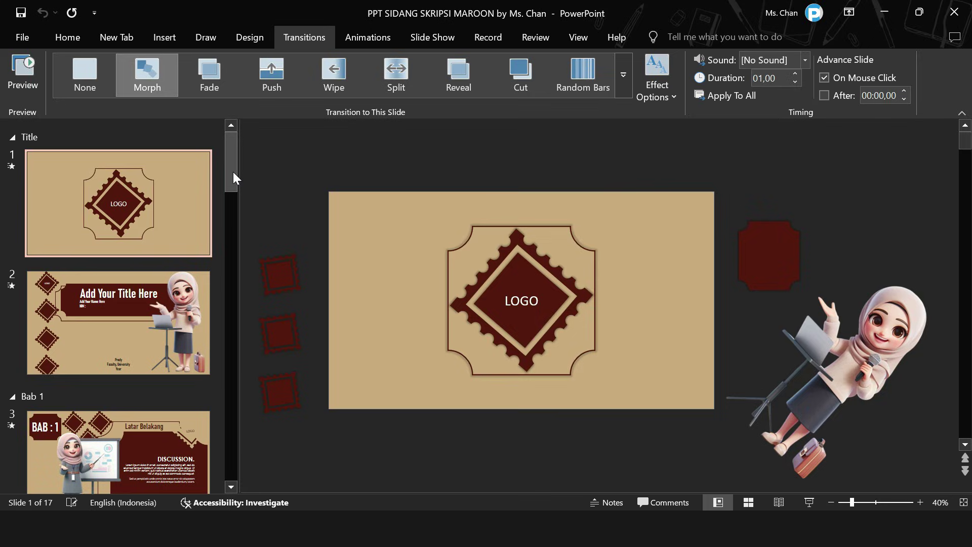
Start the slideshow from slide 1 and advance through the Bab 1 slides to Kajian Teori.
click(810, 502)
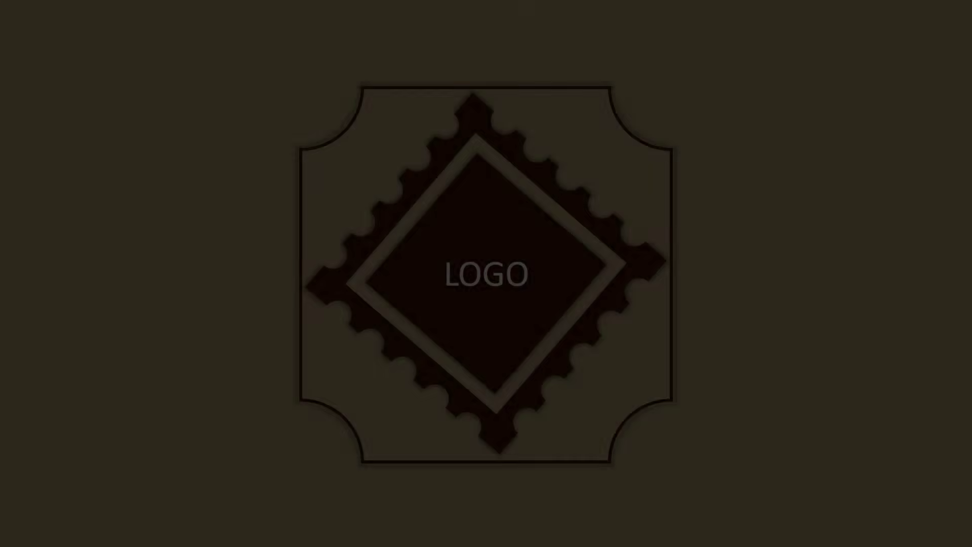
key(space)
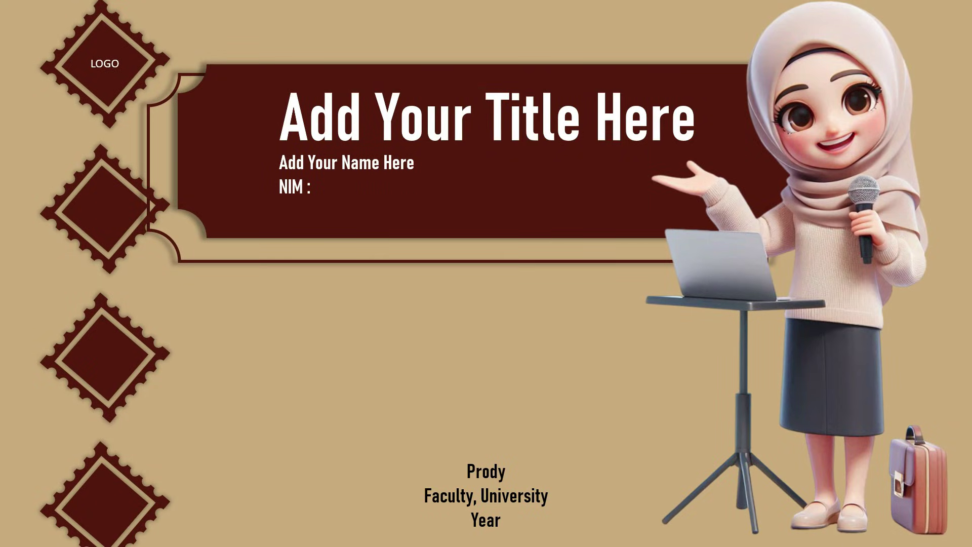
key(space)
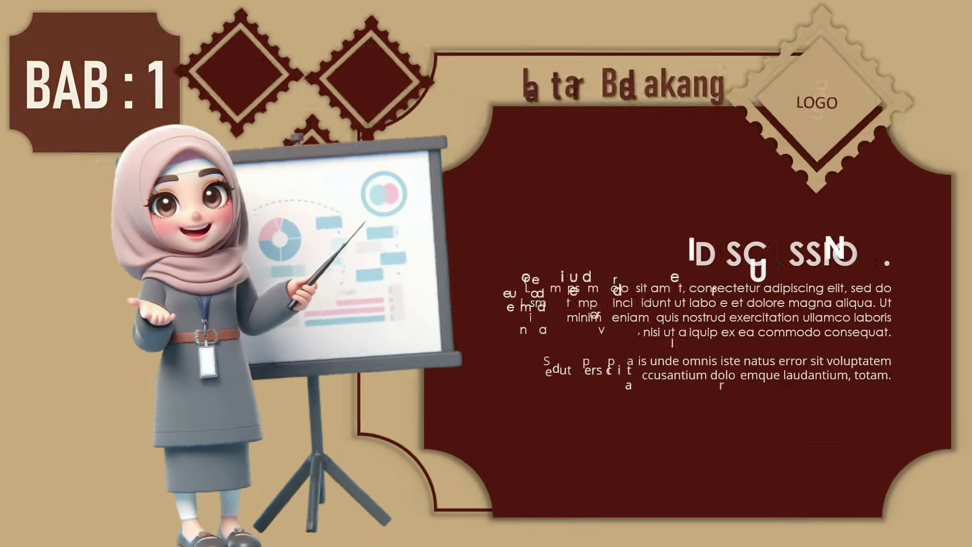
key(space)
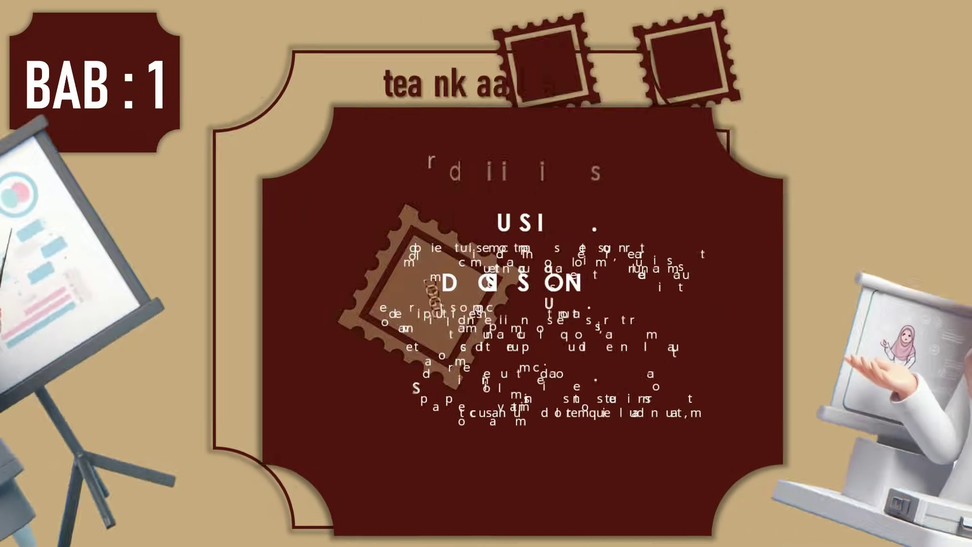
key(space)
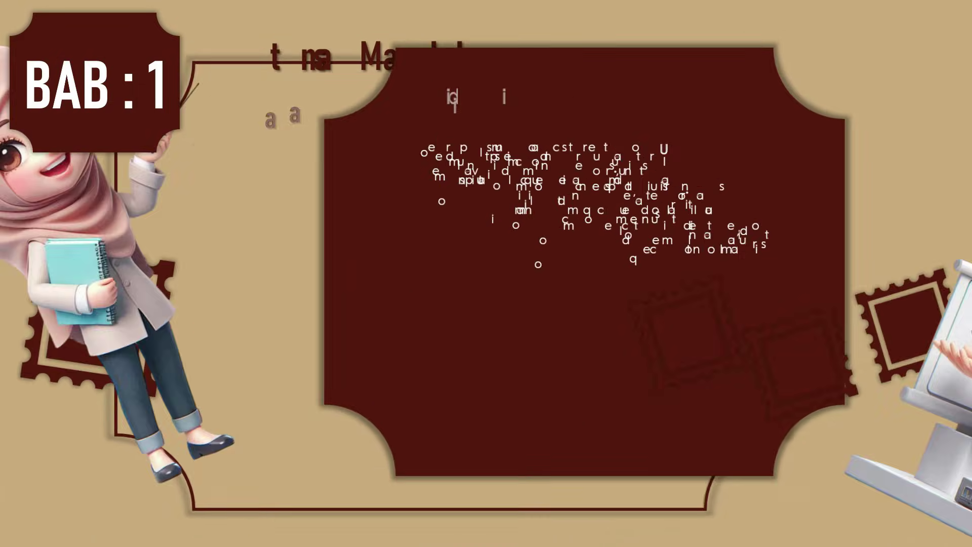
key(space)
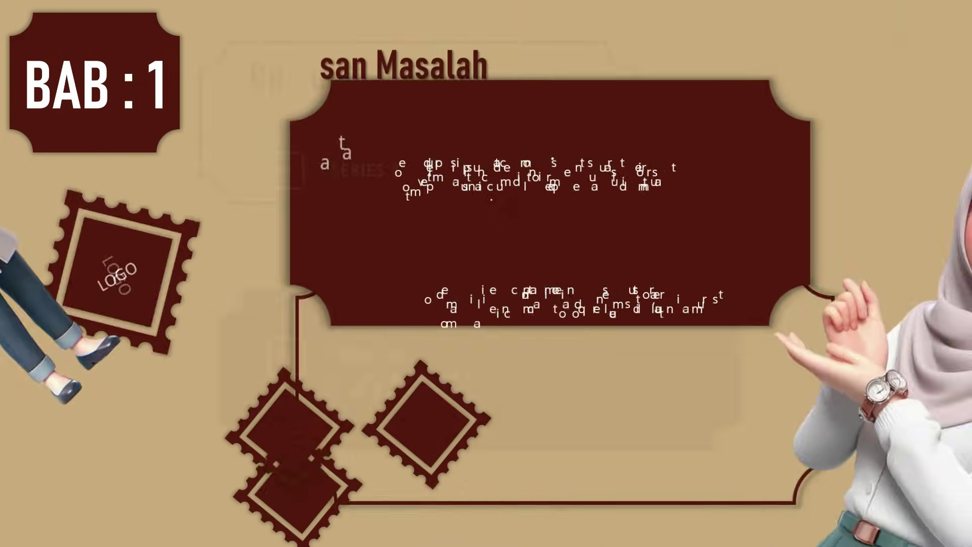
key(space)
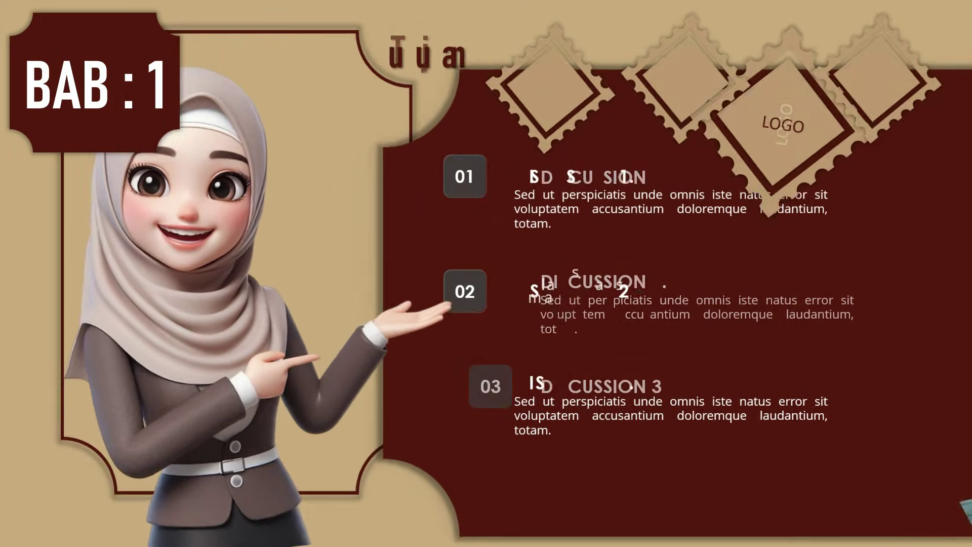
key(space)
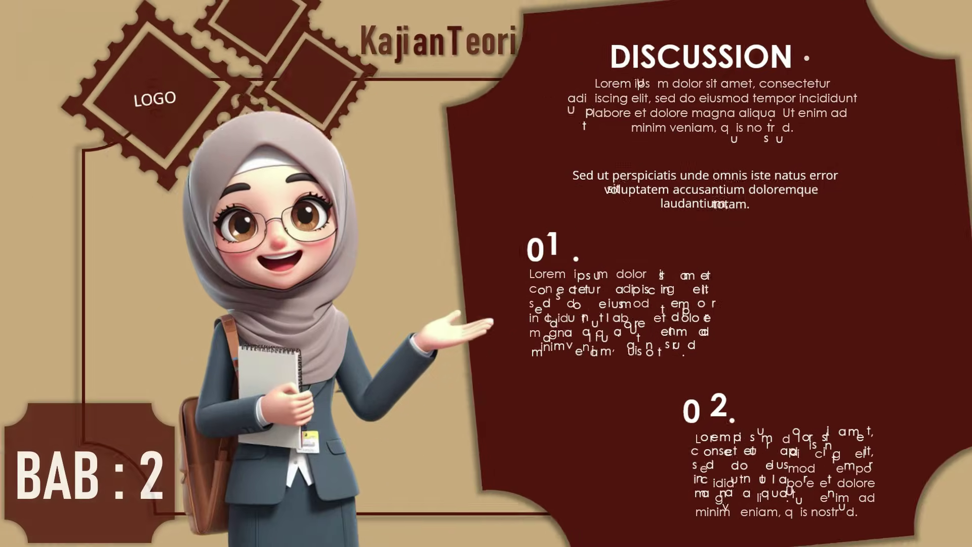
Continue from Penelitian Terdahulu through Hasil Penelitian and Kesimpulan to the Saran slide.
key(space)
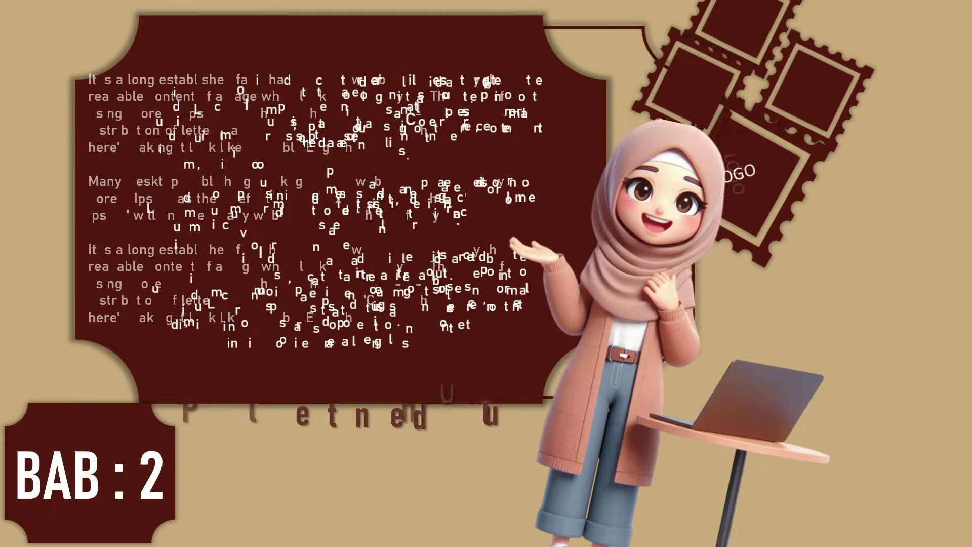
key(space)
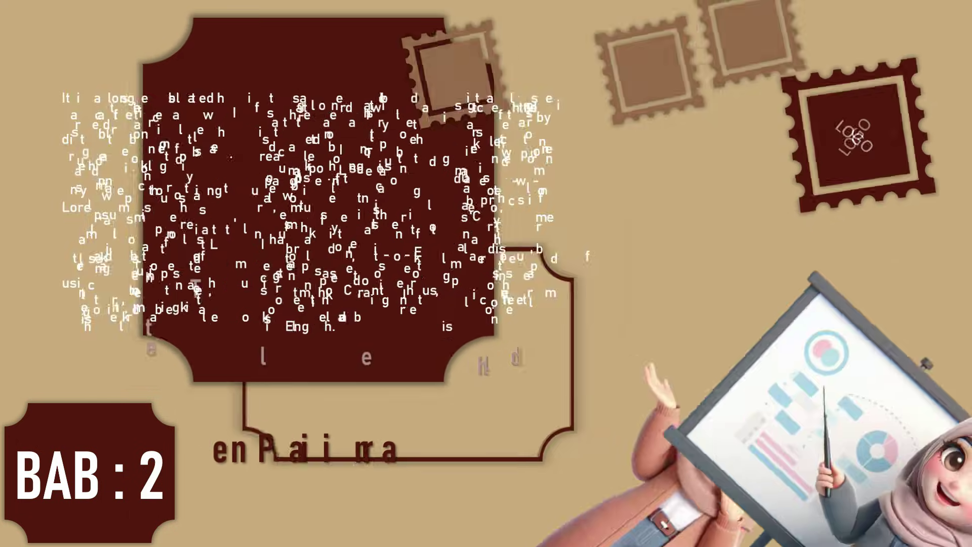
key(space)
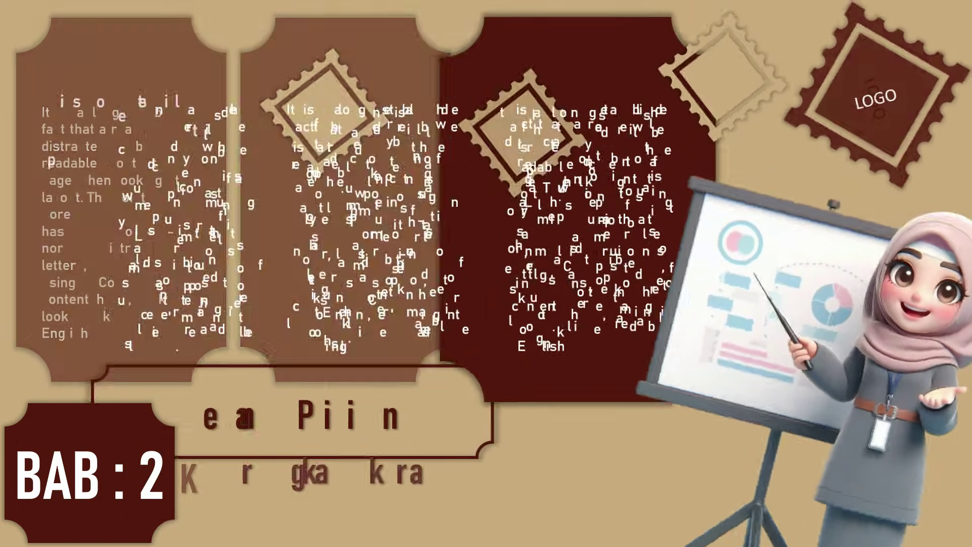
key(space)
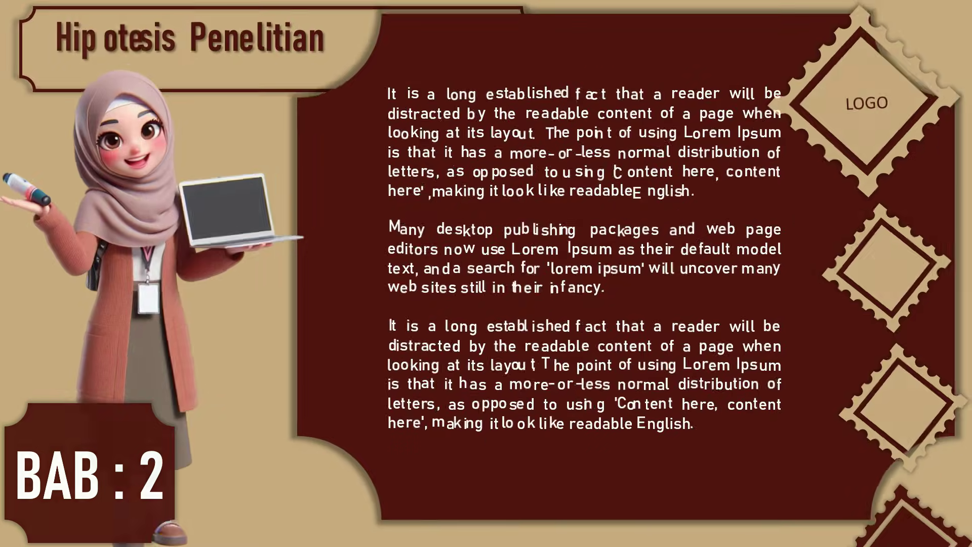
key(space)
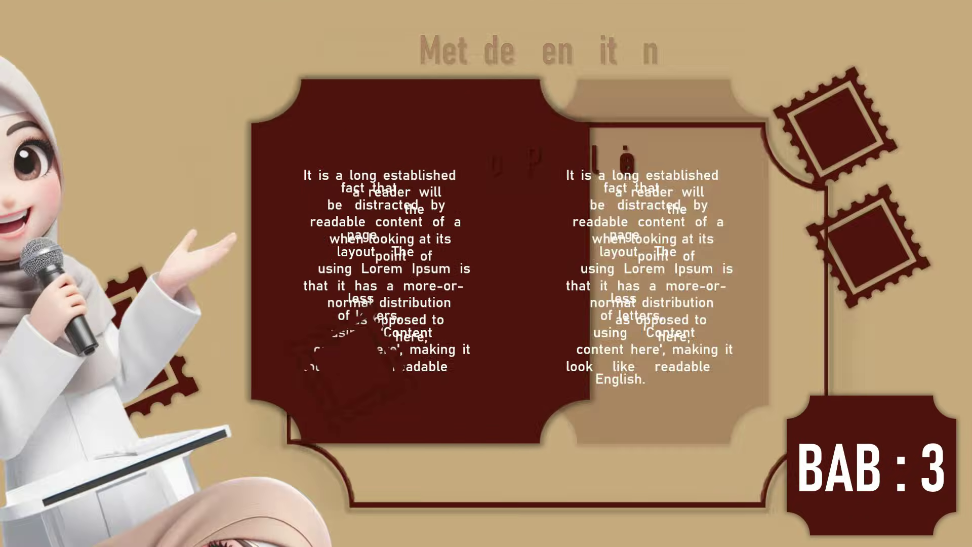
key(space)
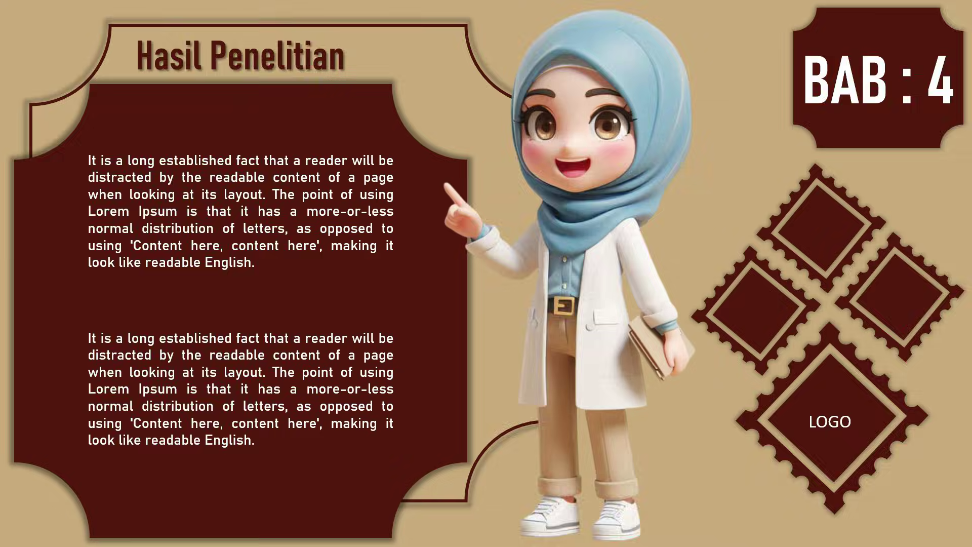
key(space)
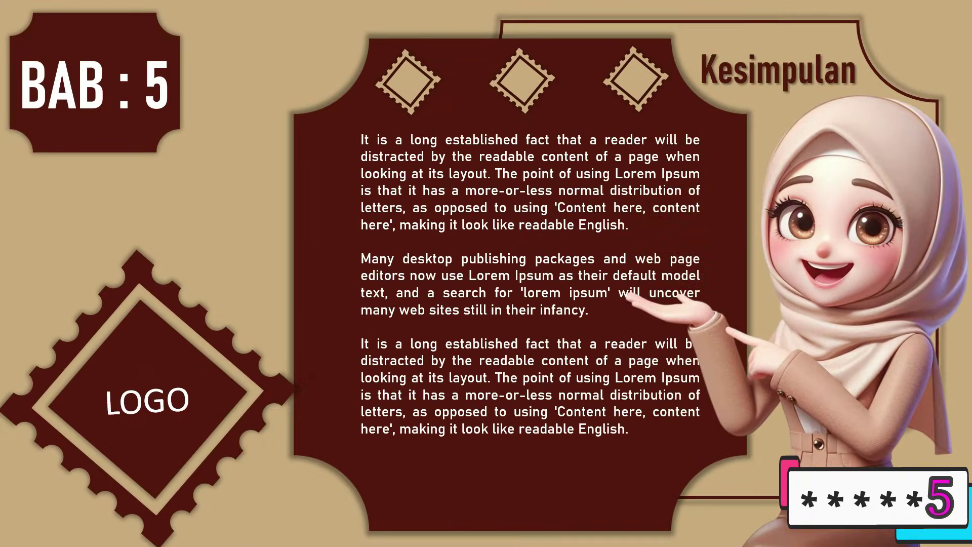
key(space)
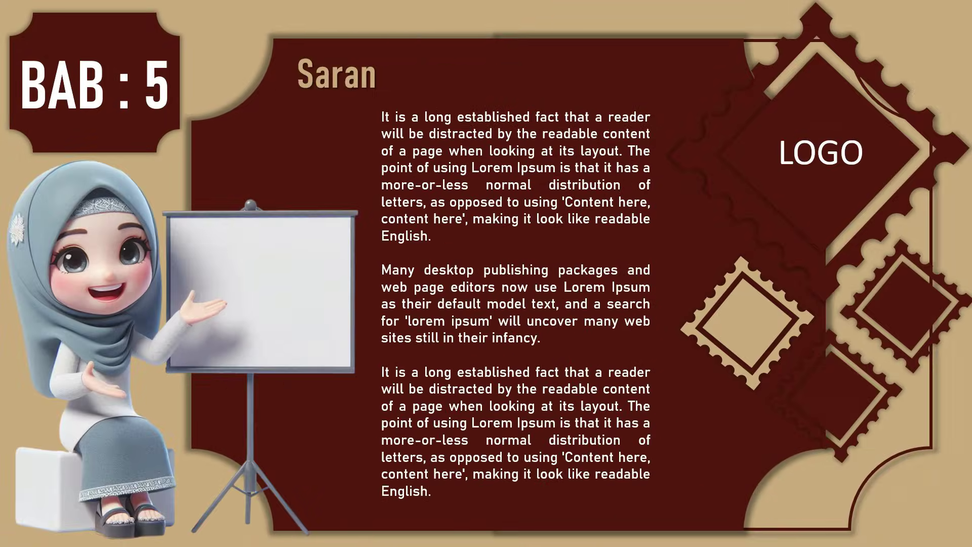